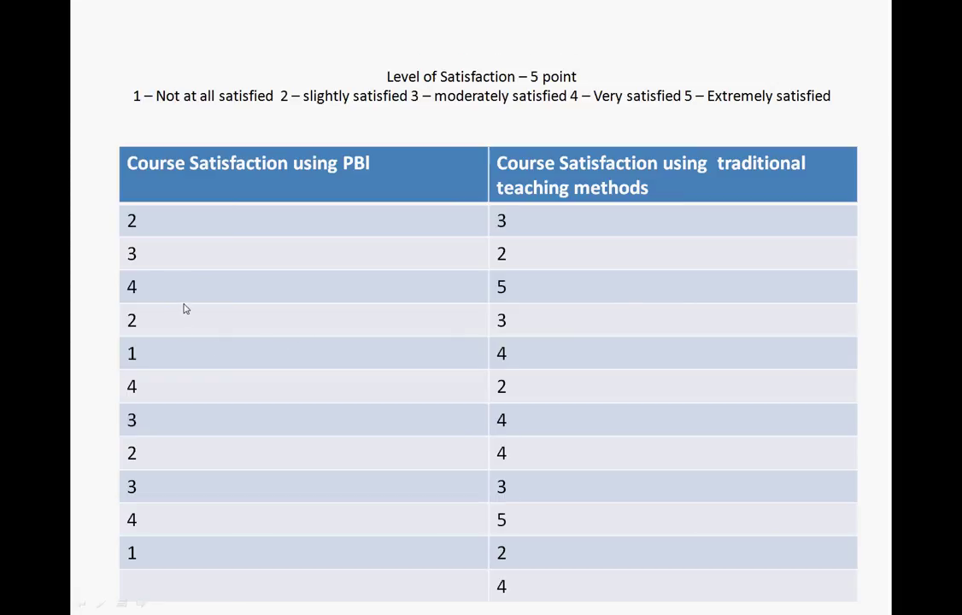
Switch from the slide show to the Excel workbook and view the two columns of satisfaction scores.
key(alt+Tab)
key(alt+Tab)
key(alt+Tab)
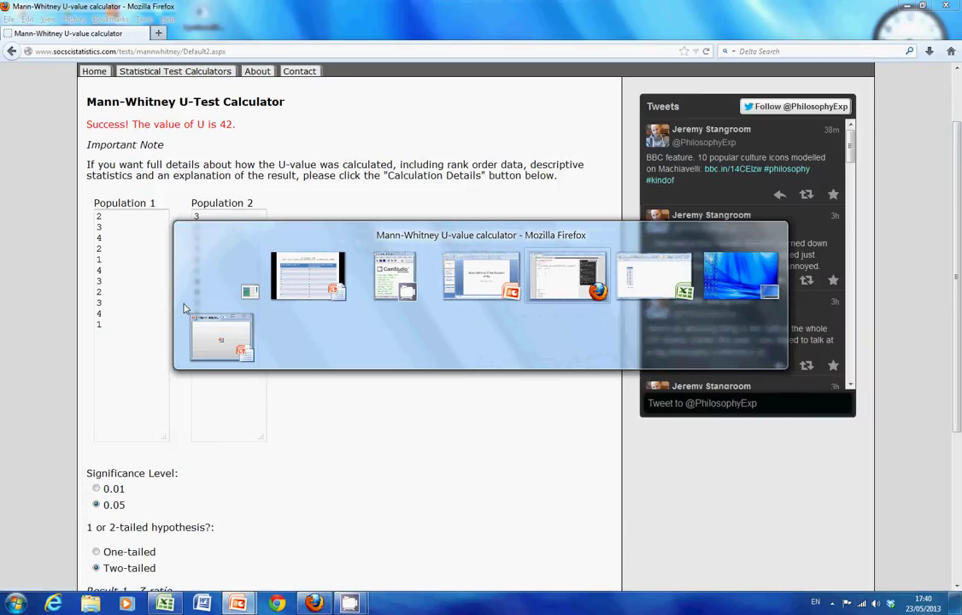
key(alt+Tab)
key(alt+Tab)
key(alt+Tab)
key(alt+Tab)
key(alt+Tab)
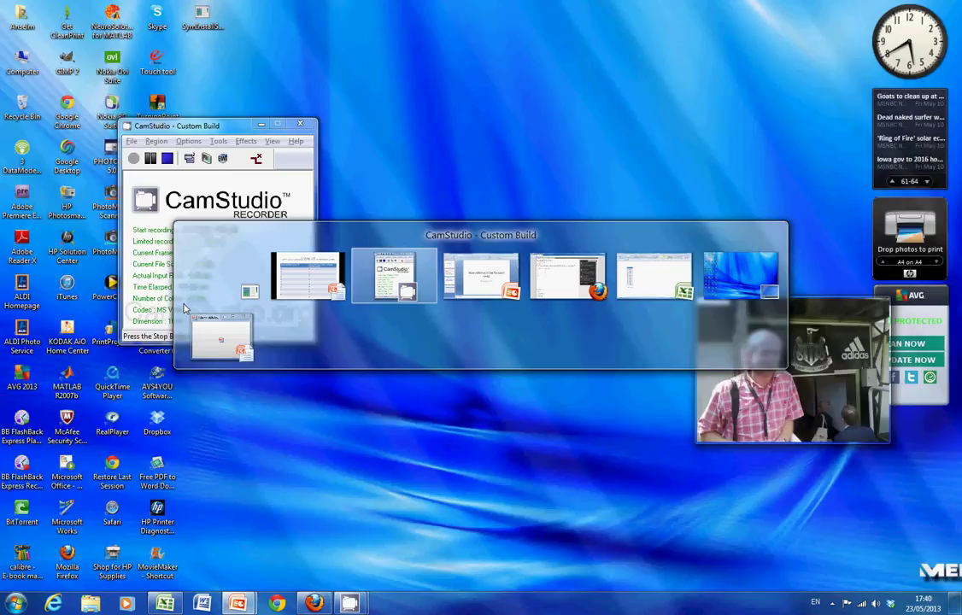
key(alt+Tab)
key(alt+Tab)
key(alt+Tab)
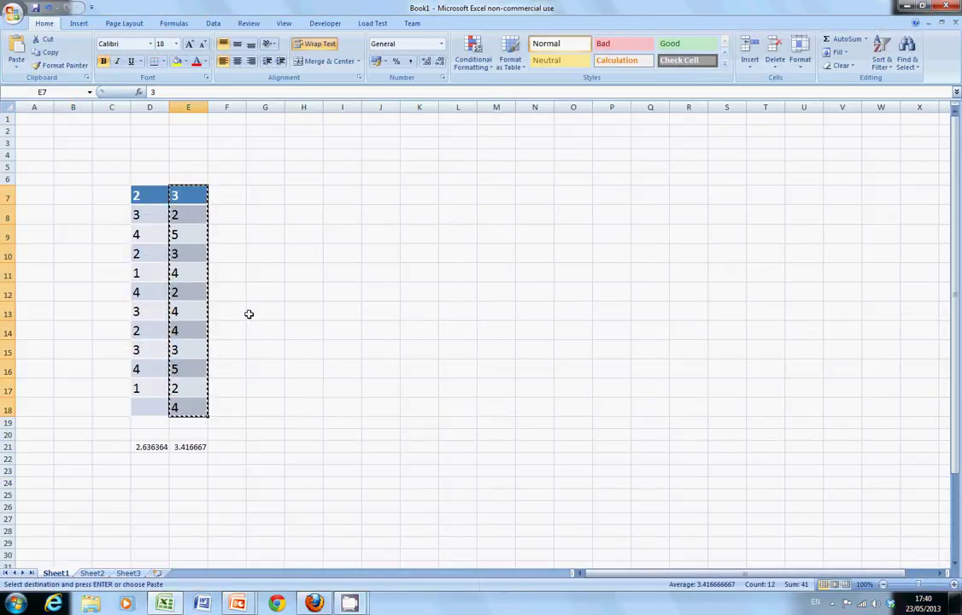
Switch to the Mann-Whitney U-Test Calculator page in Firefox.
key(alt+Tab)
key(alt+Tab)
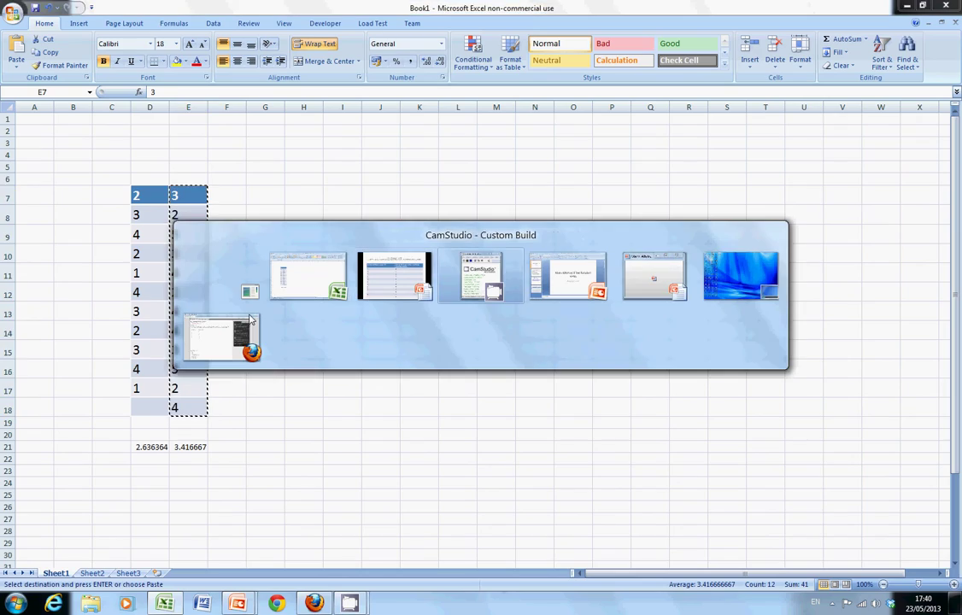
key(alt+Tab)
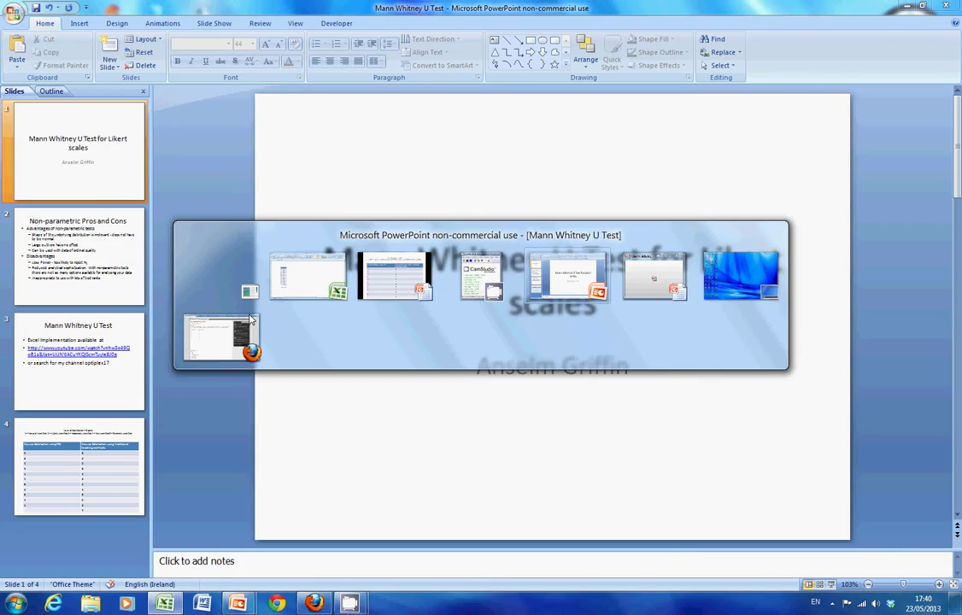
key(alt+Tab)
key(alt+Tab)
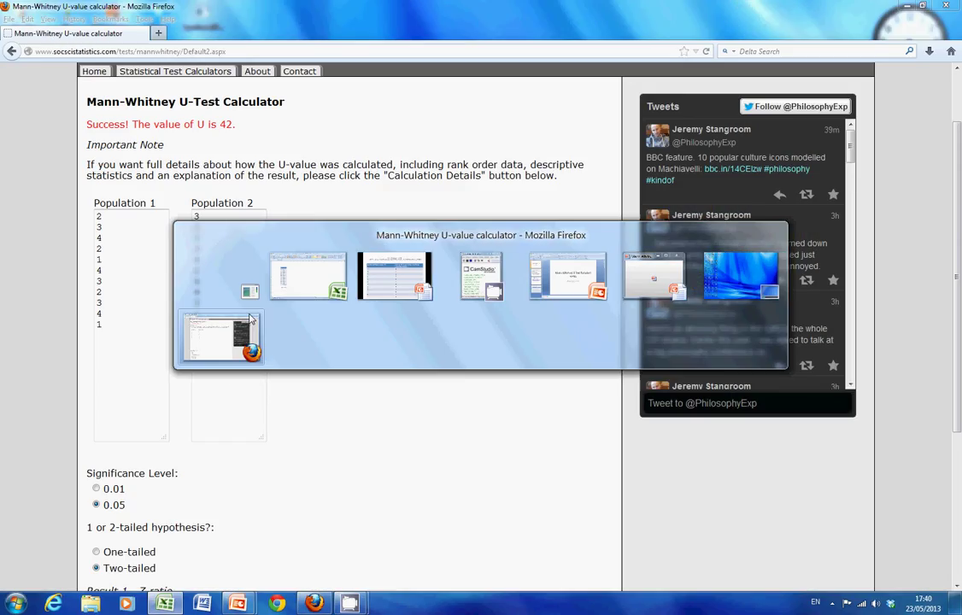
click(250, 320)
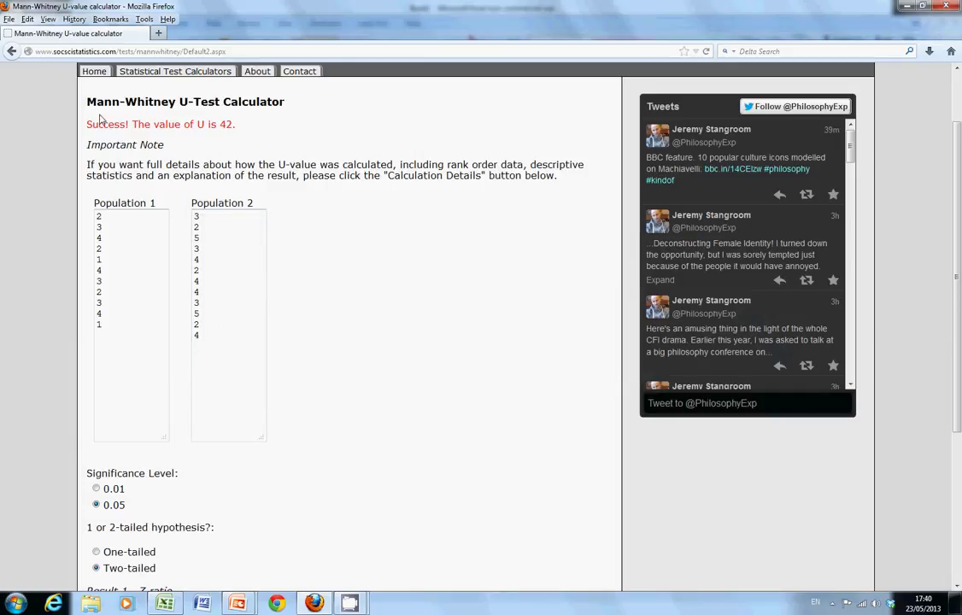
Enlarge the calculator page and reset the calculator to clear both population samples.
key(ctrl+plus)
key(ctrl+plus)
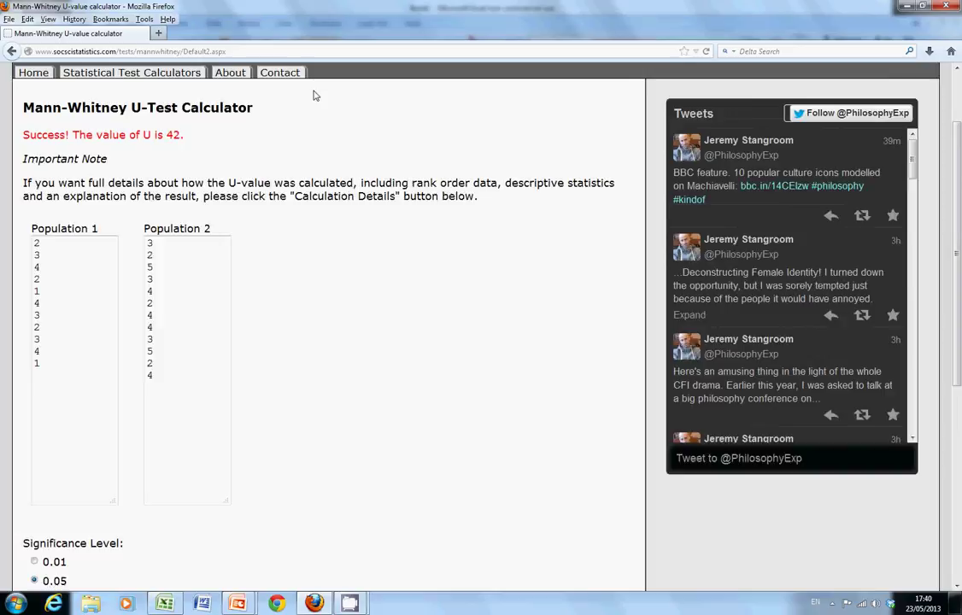
key(ctrl+minus)
scroll(340, 353, down, 2)
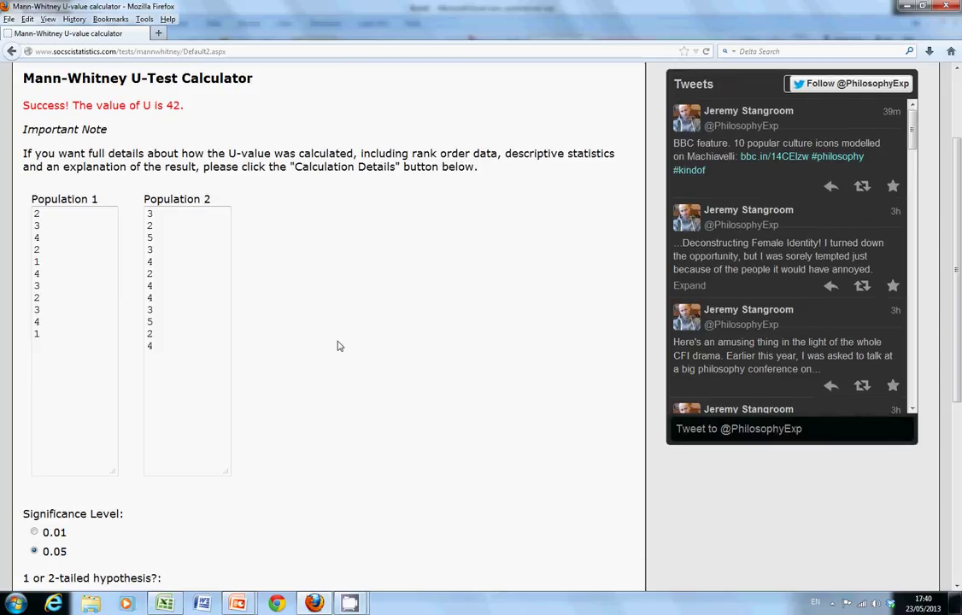
scroll(281, 403, down, 5)
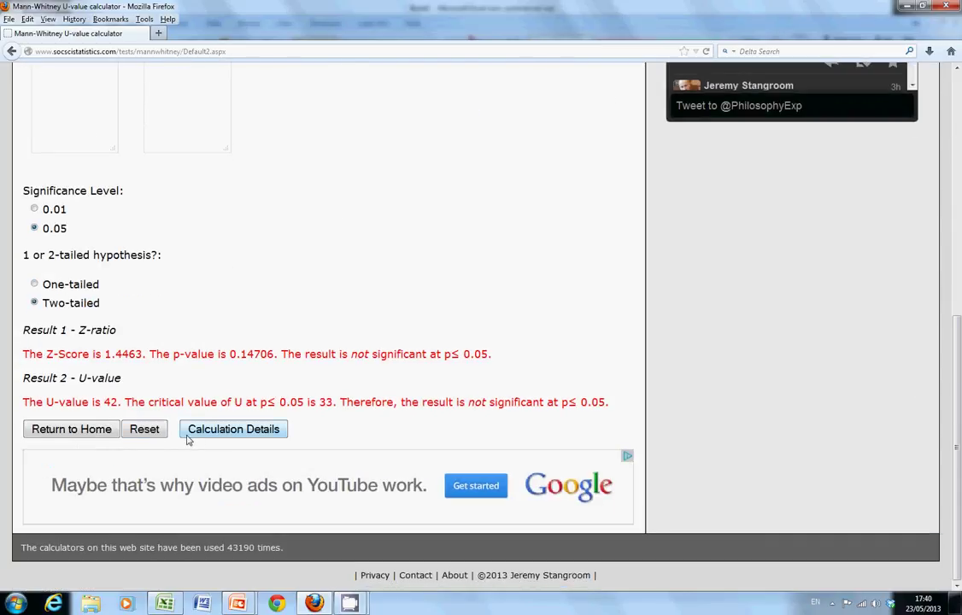
click(141, 428)
scroll(359, 342, up, 6)
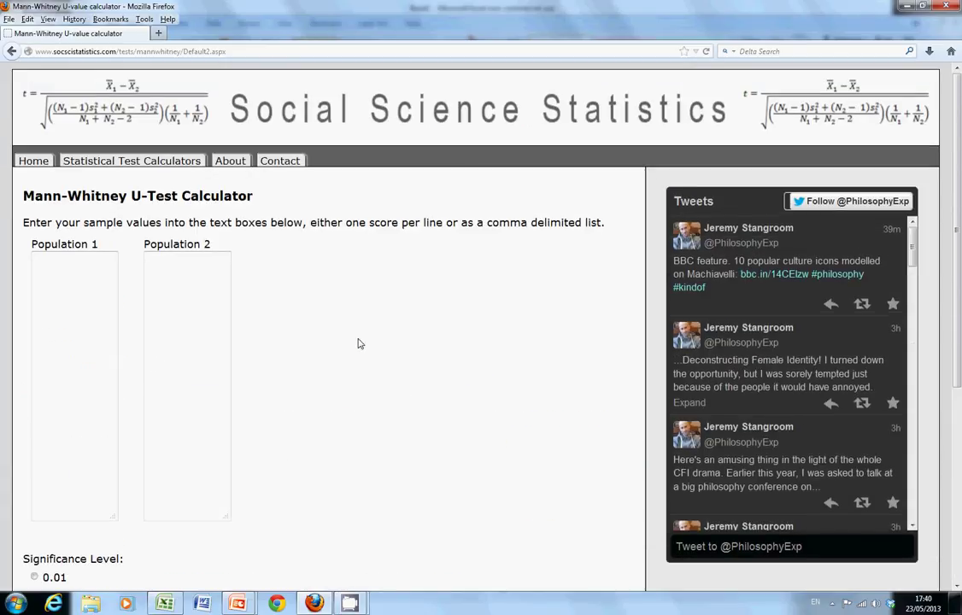
Try to copy the PBL scores in D7:D17 of the Excel workbook into Population 1 of the Firefox calculator.
key(alt+Tab)
key(alt+Tab)
key(alt+Tab)
key(alt+Tab)
key(alt+Tab)
key(alt+Tab)
key(alt+Tab)
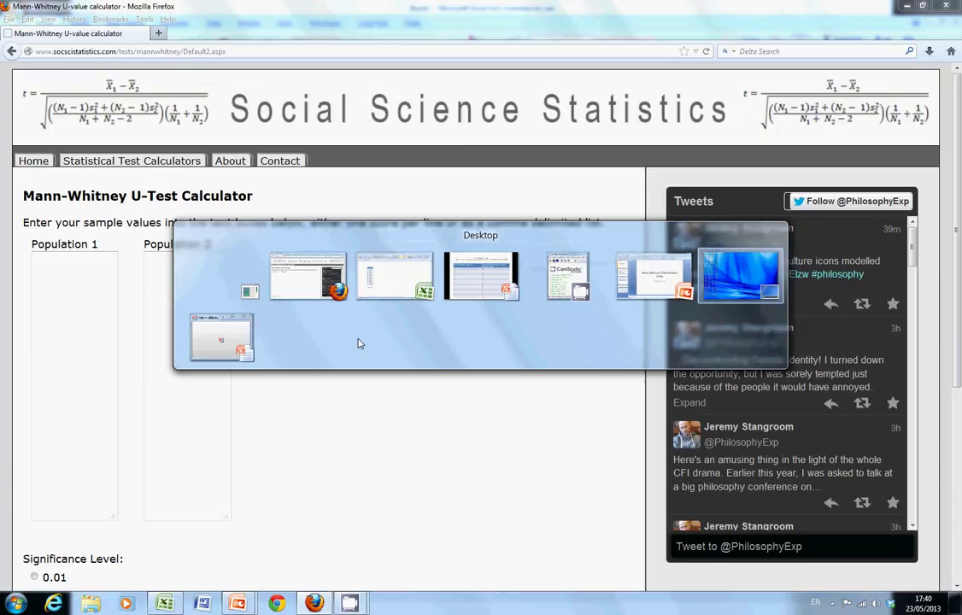
key(alt+Tab)
key(alt+Tab)
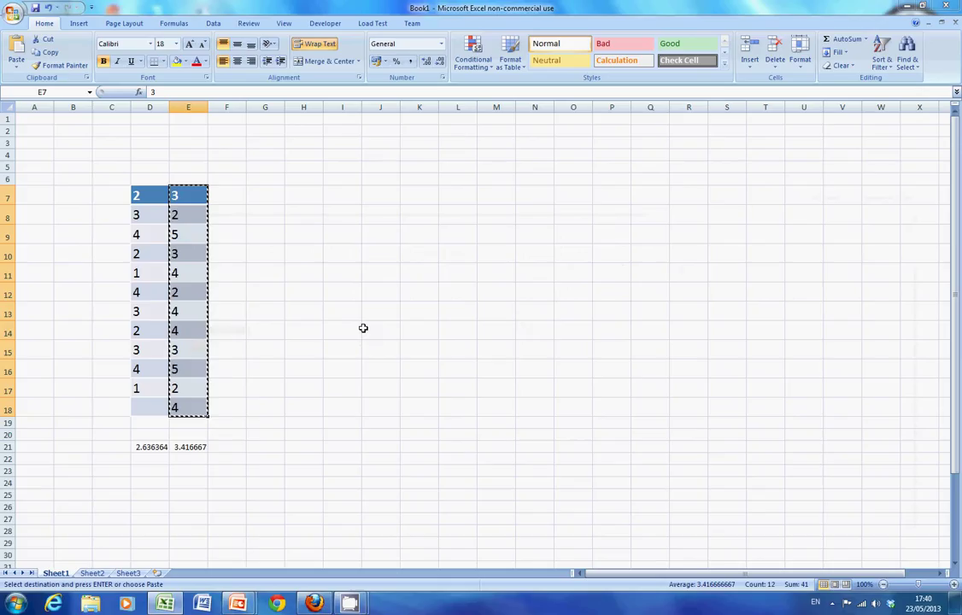
drag(136, 197, 135, 380)
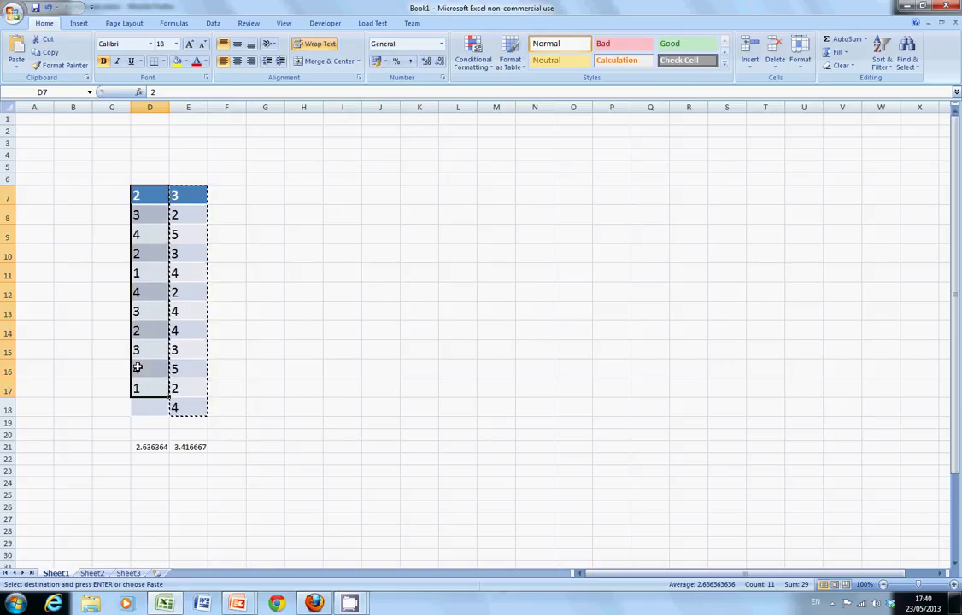
key(ctrl+c)
key(alt+Tab)
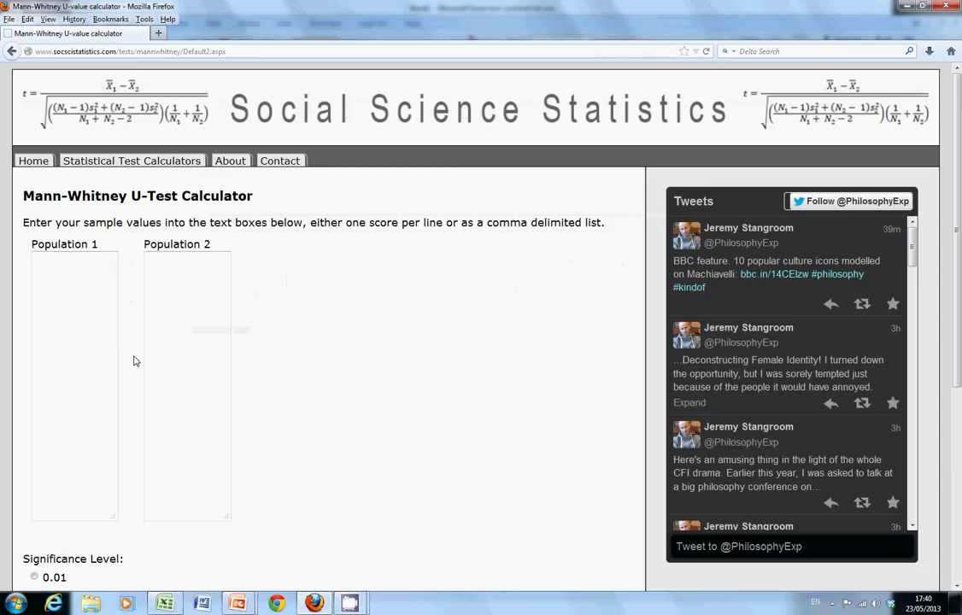
click(37, 256)
key(ctrl+v)
Return to the Excel workbook and copy the traditional teaching scores in E7:E18.
key(alt+Tab)
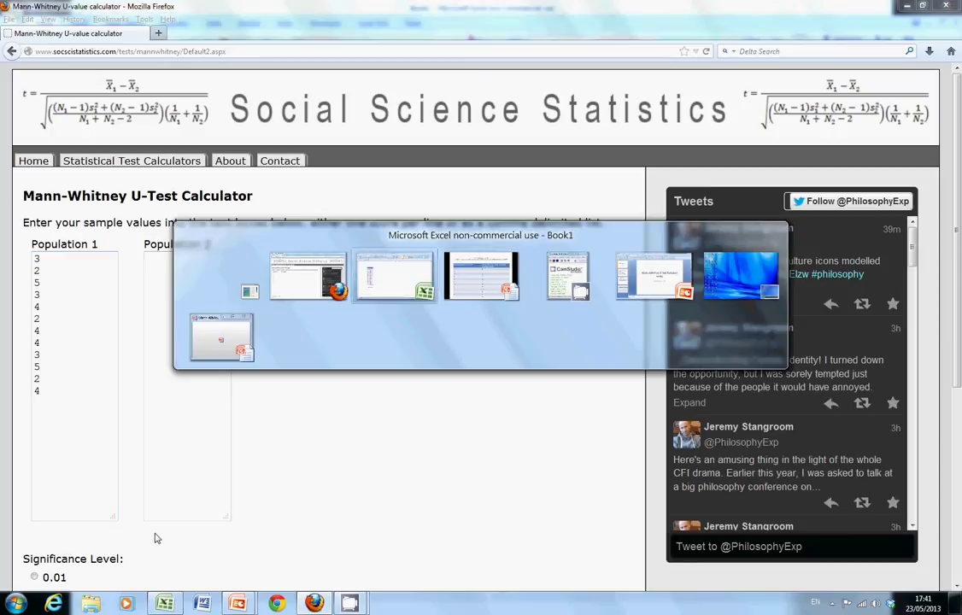
key(alt+Tab)
key(Tab)
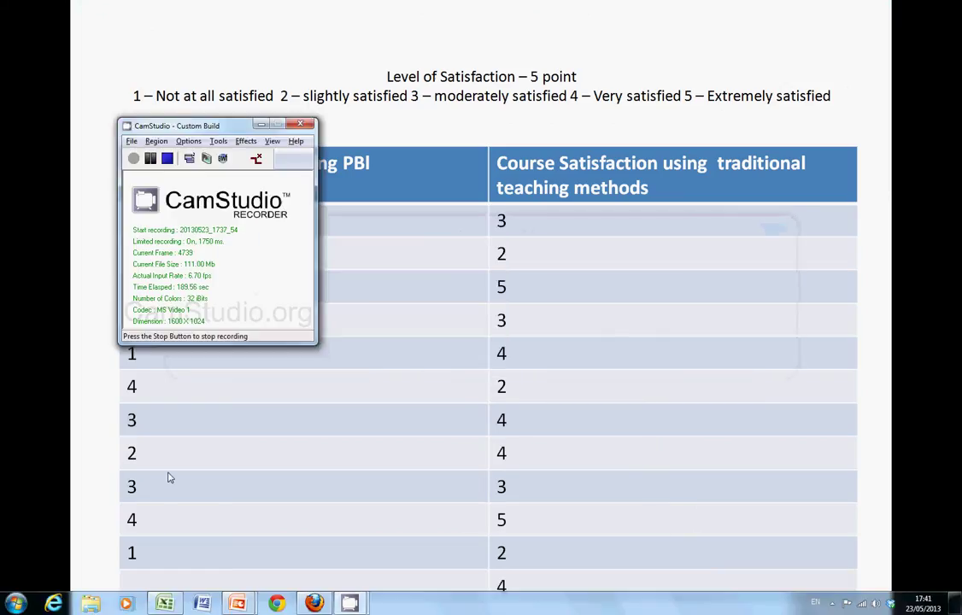
key(shift+Tab)
key(shift+Tab)
key(Tab)
key(Tab)
key(Tab)
key(Tab)
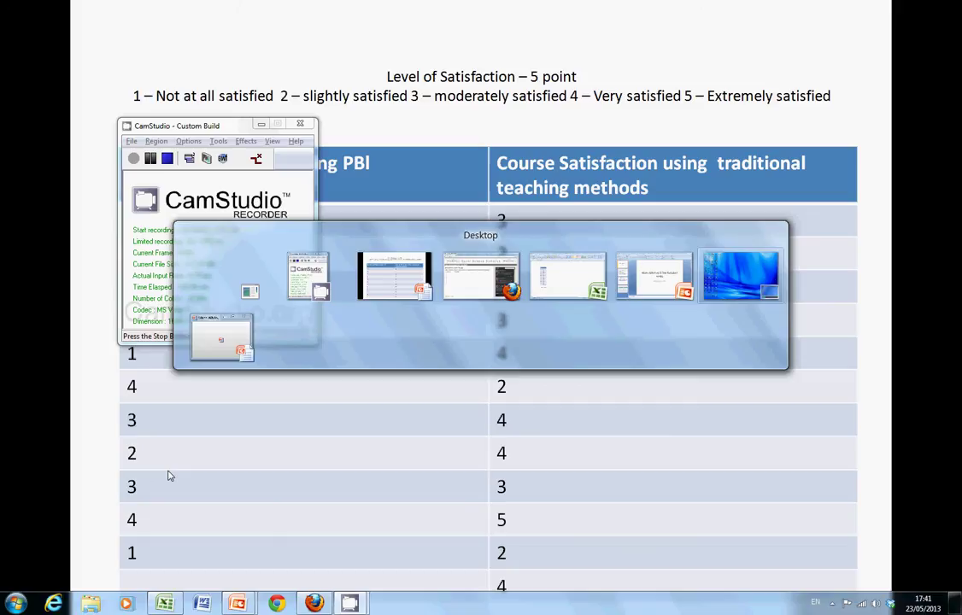
key(Tab)
key(Tab)
key(Tab)
key(Tab)
key(Tab)
key(Tab)
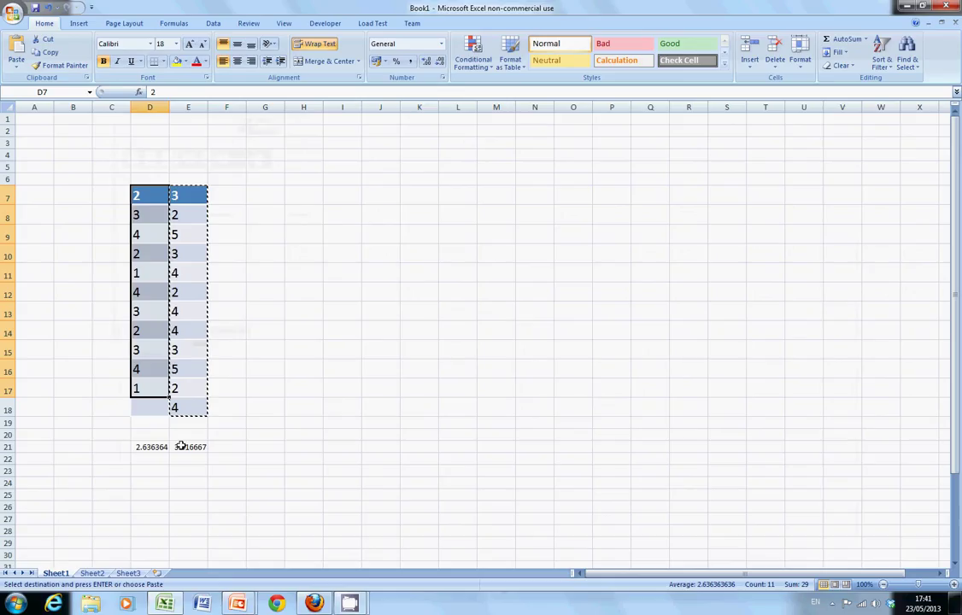
drag(188, 195, 196, 403)
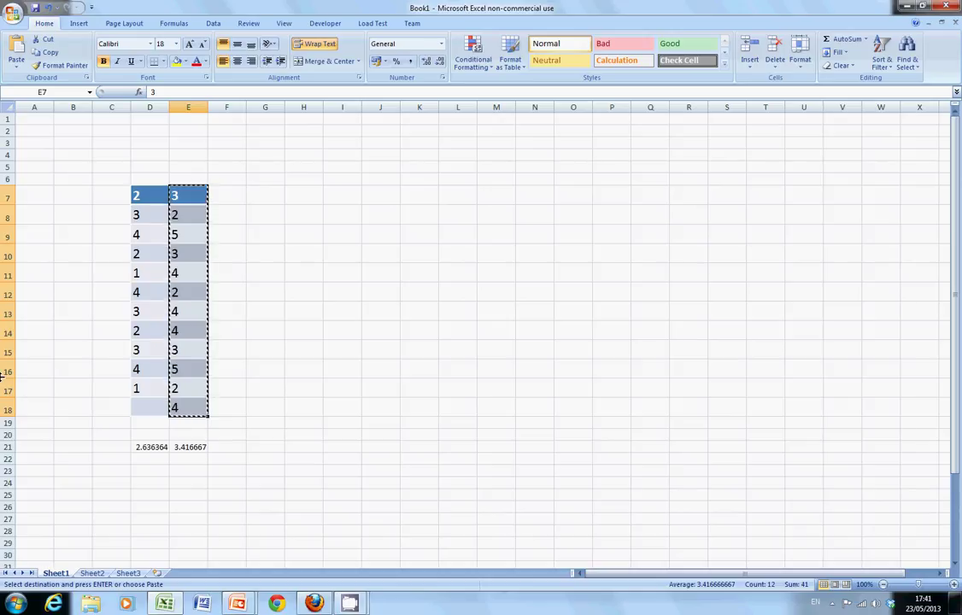
Switch to the Firefox calculator and paste the copied traditional teaching scores into Population 2.
key(alt+Tab)
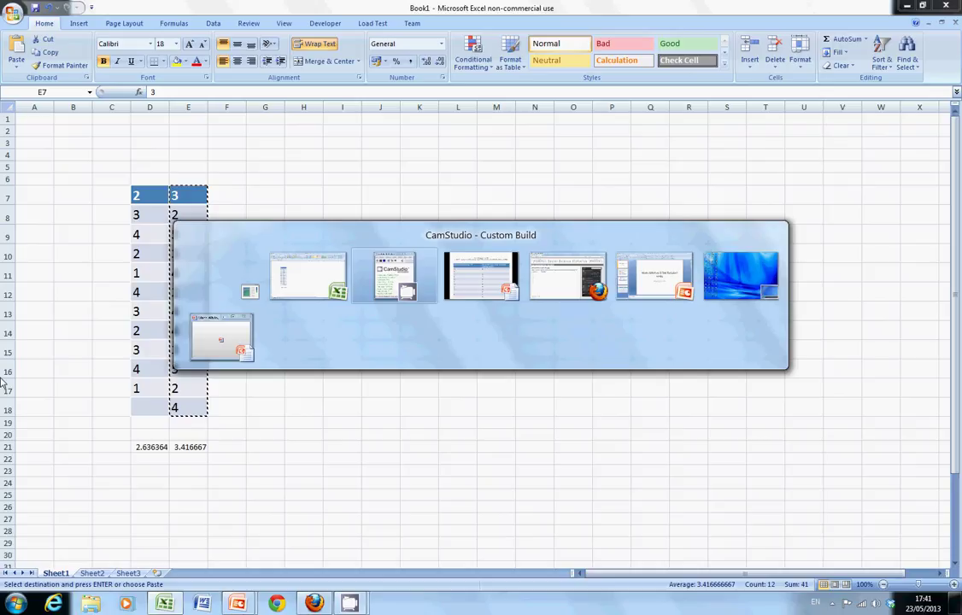
key(alt+Tab)
key(alt+Tab)
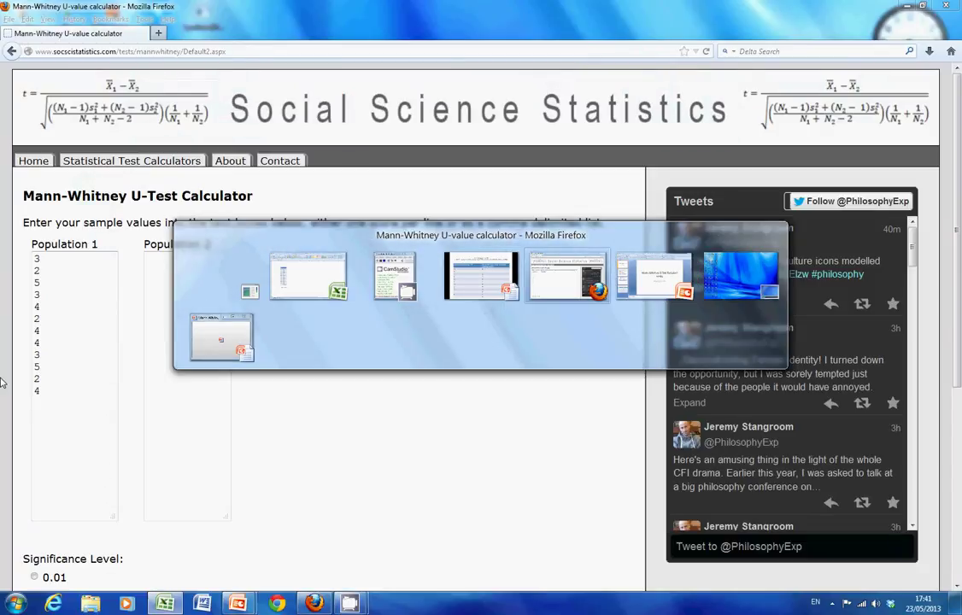
click(166, 270)
key(ctrl+v)
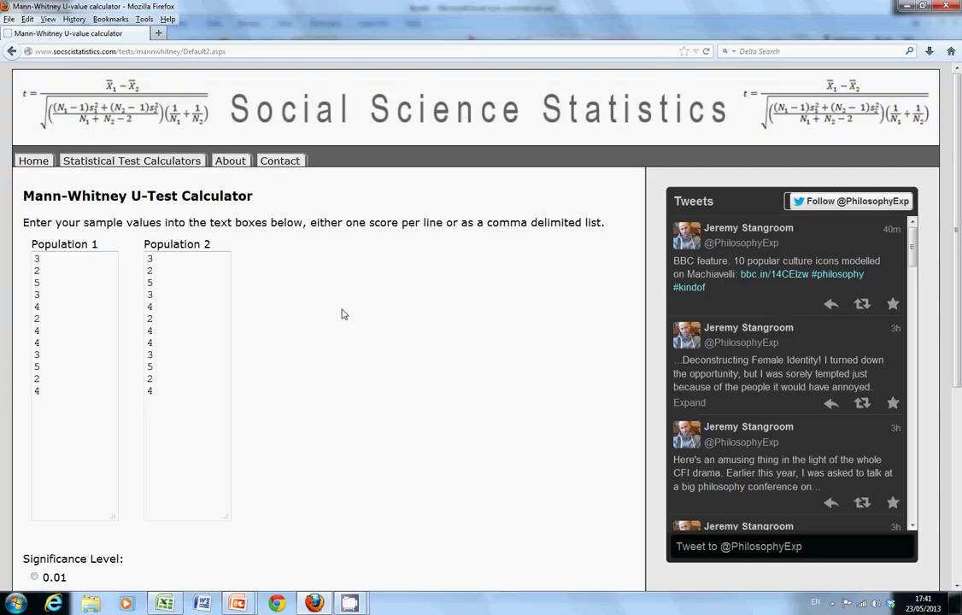
Switch back to the Excel workbook and copy the PBL scores in D7:D17.
key(alt+Tab)
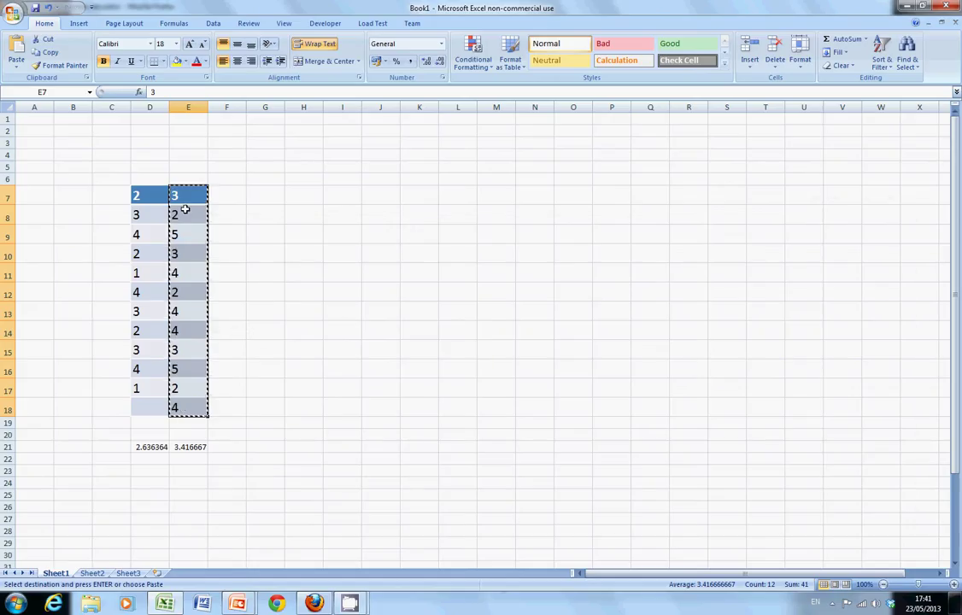
click(136, 194)
drag(140, 210, 136, 372)
key(ctrl+c)
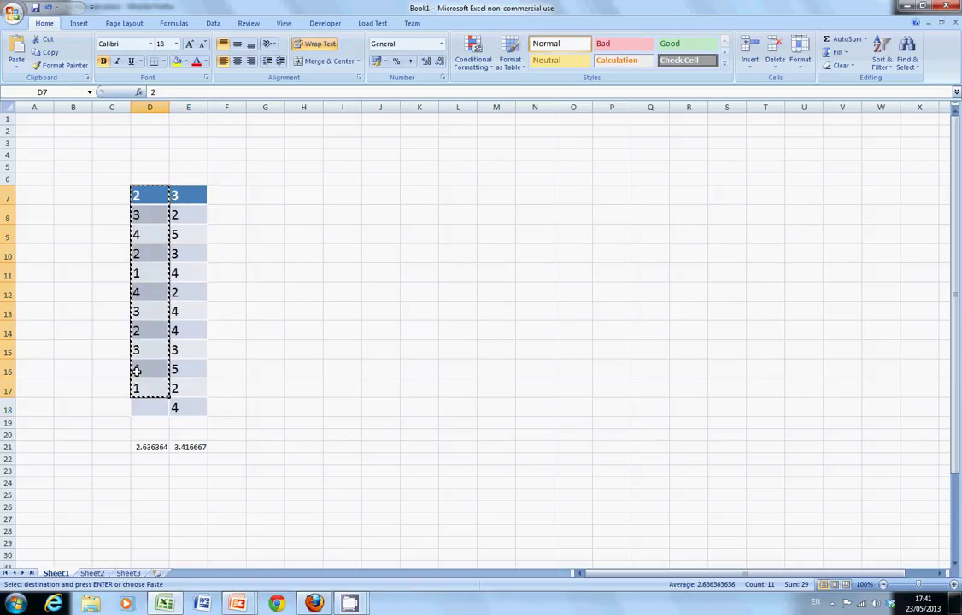
Switch to the Firefox calculator and replace the Population 1 values with the copied PBL scores.
key(alt+Tab)
scroll(59, 446, down, 2)
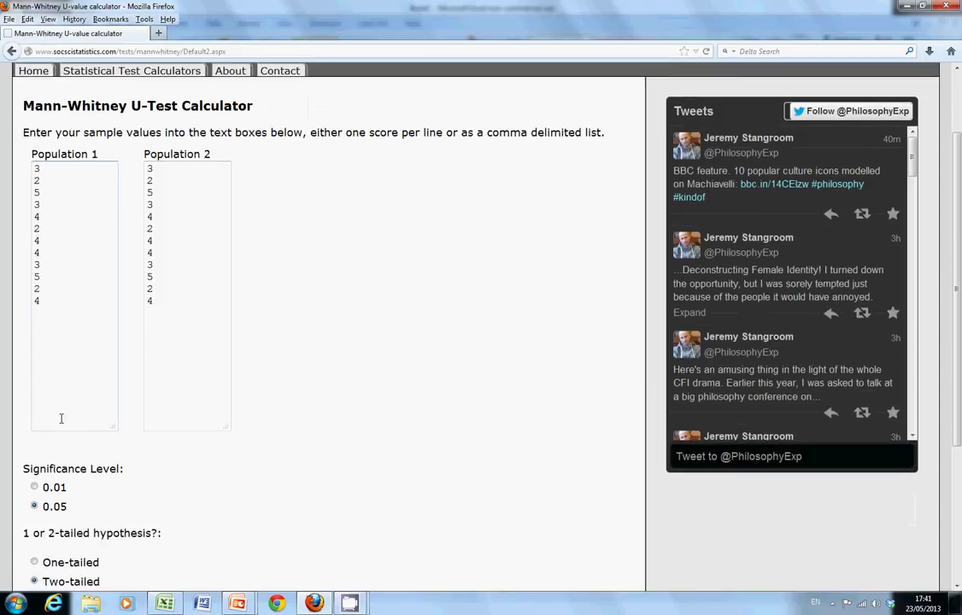
drag(60, 316, 31, 183)
key(Delete)
key(ctrl+v)
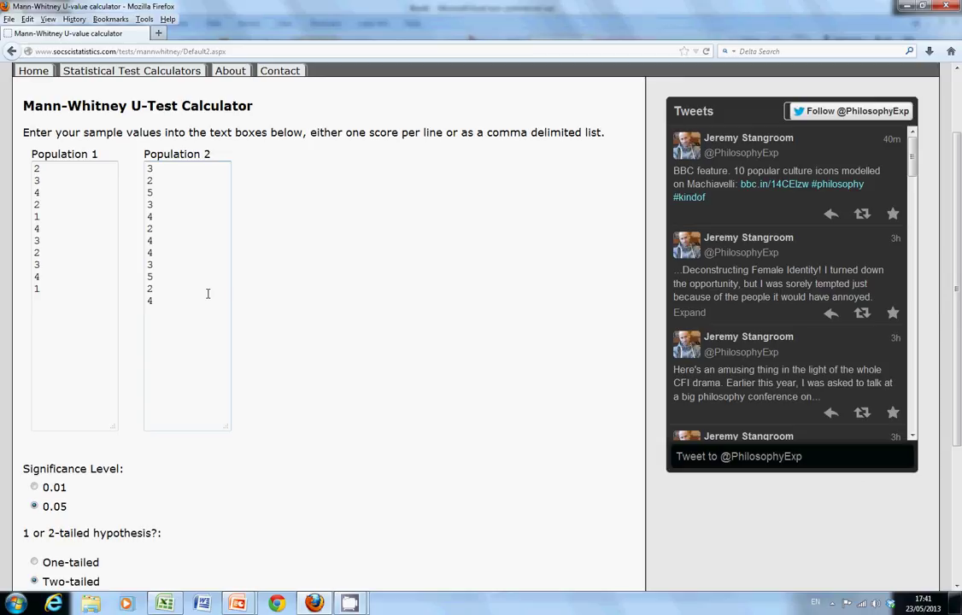
Check both samples, calculate U at the 0.05 significance level for a two-tailed hypothesis, and view the Z-ratio and U-value results.
scroll(207, 293, down, 4)
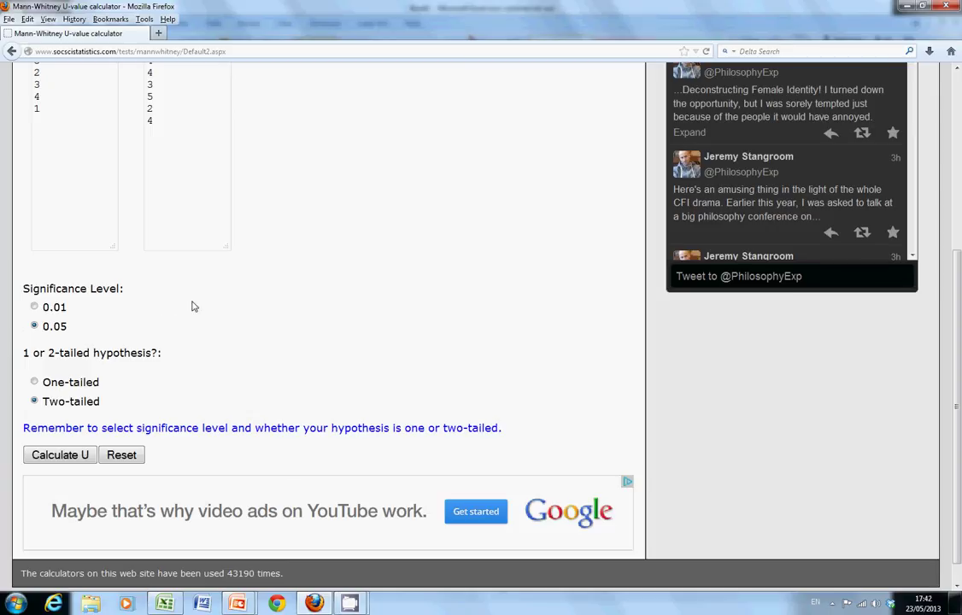
scroll(193, 305, up, 4)
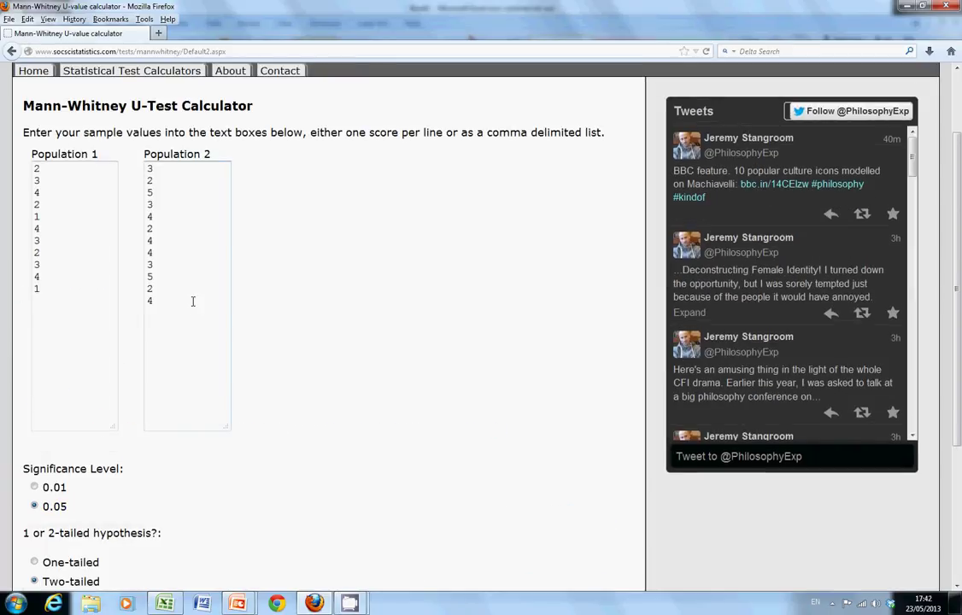
scroll(192, 301, down, 2)
scroll(190, 301, up, 2)
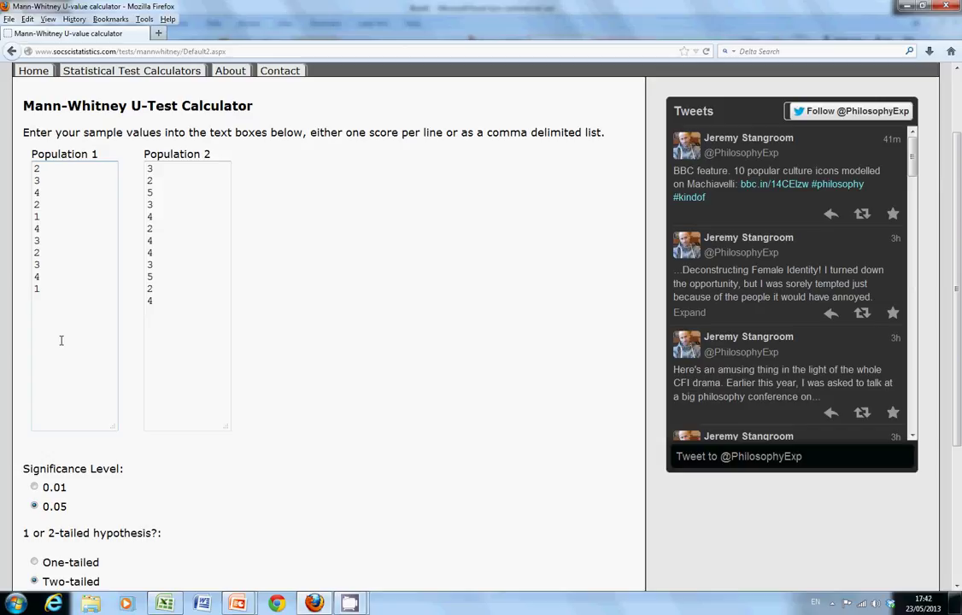
scroll(115, 408, down, 2)
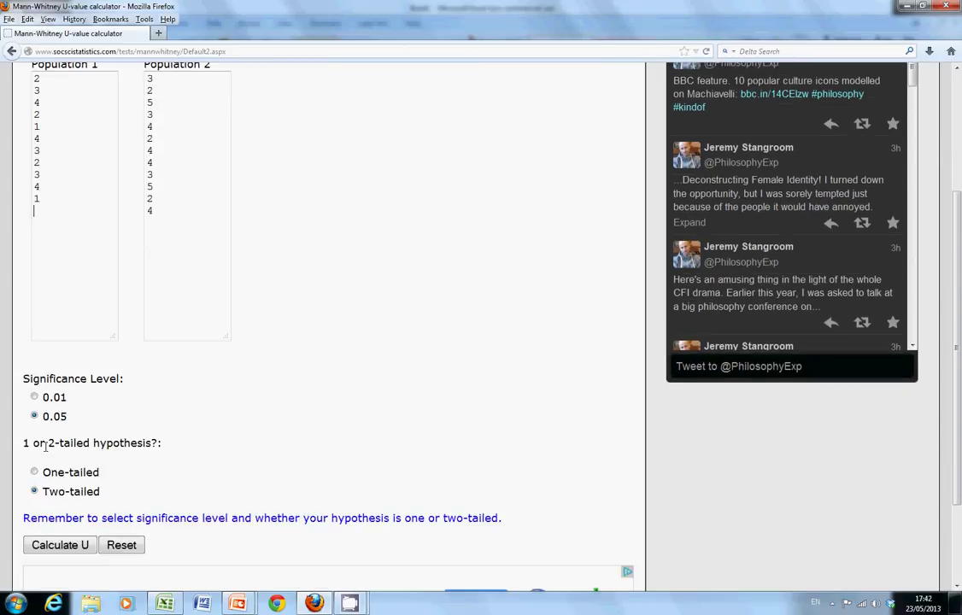
scroll(95, 442, down, 2)
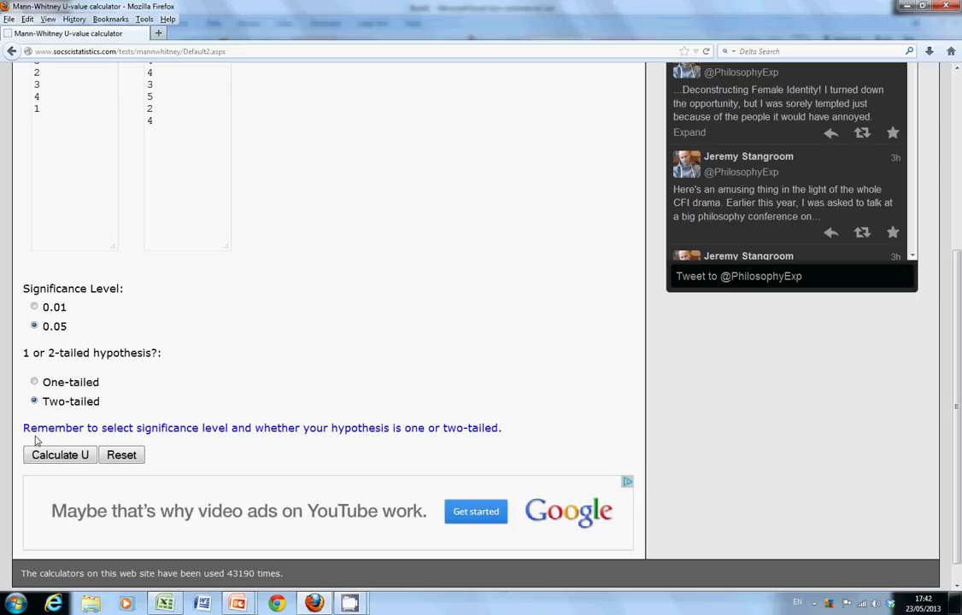
click(86, 454)
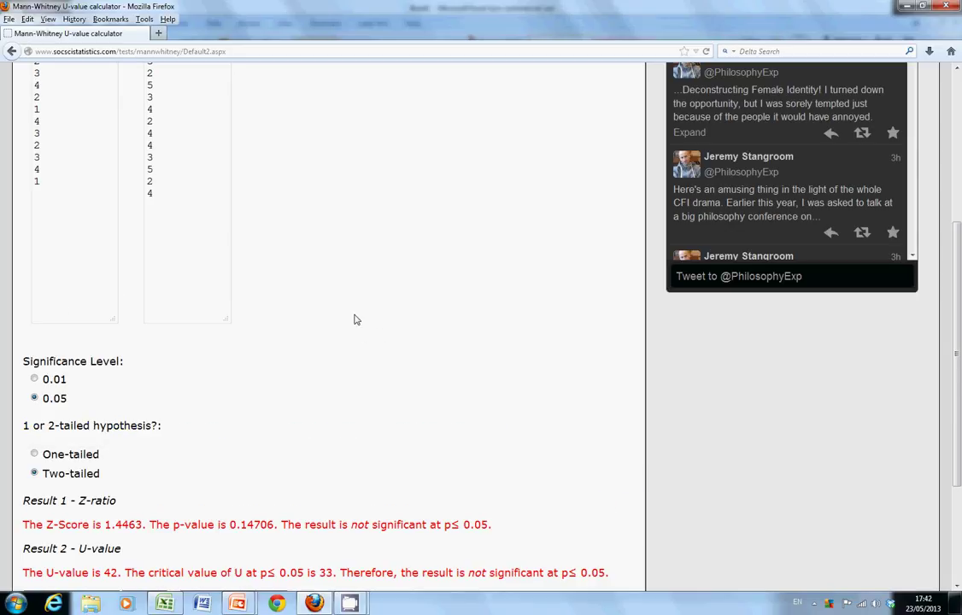
scroll(354, 320, down, 4)
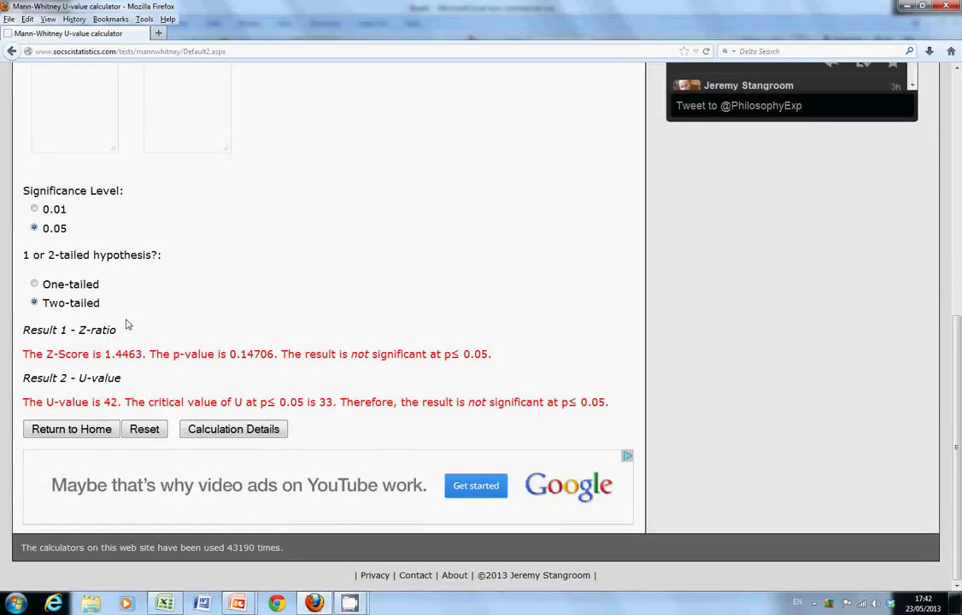